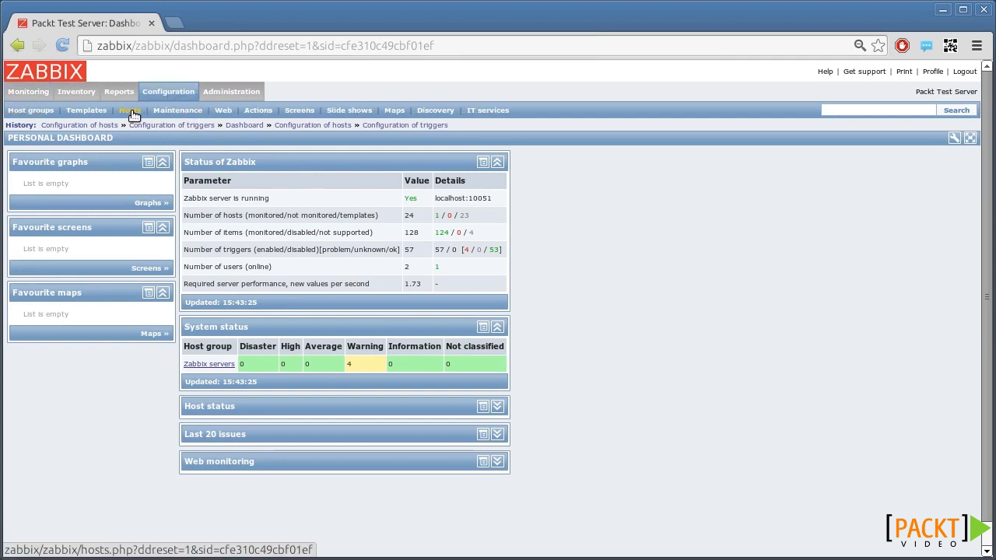
Create a new trigger for the Zabbix server host and name it "File /tmp/test is missing"
click(132, 113)
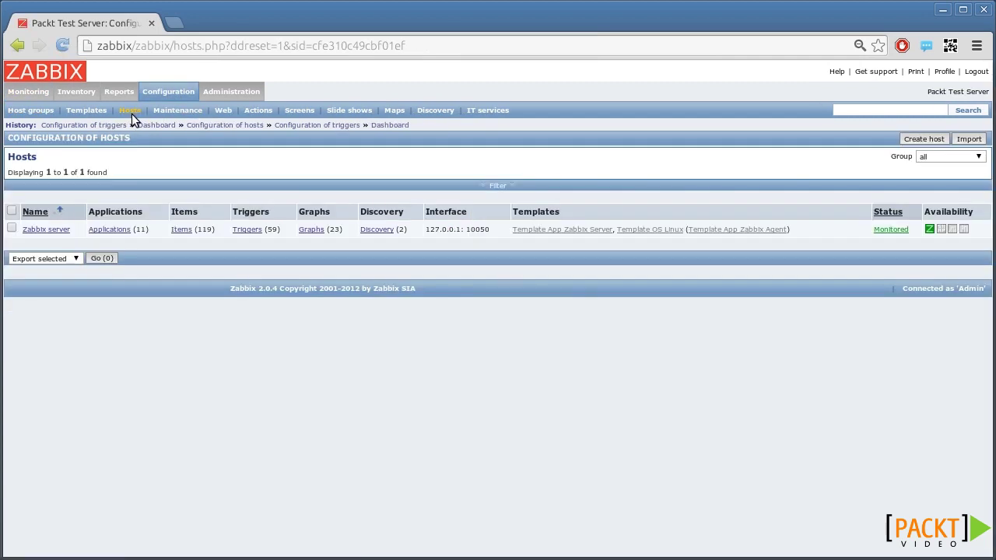
click(248, 229)
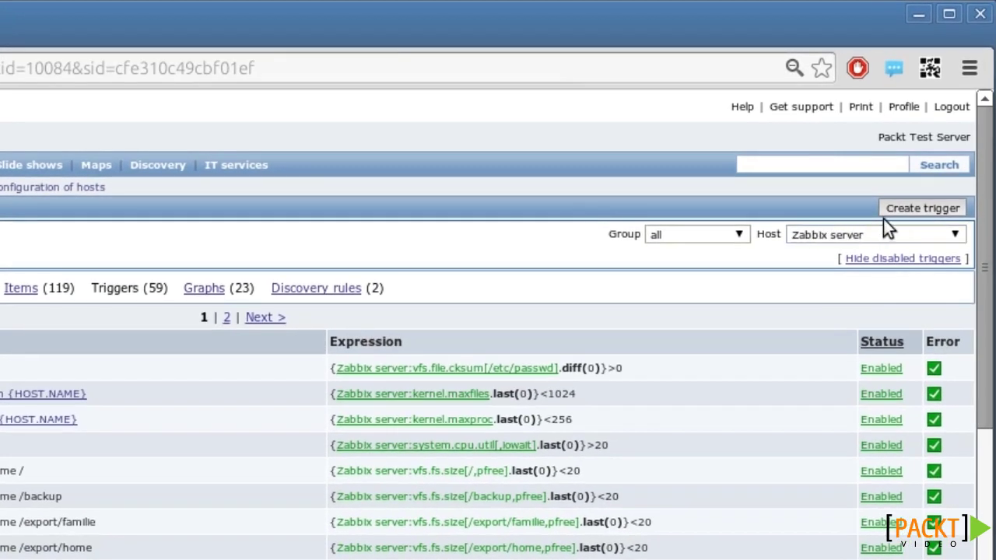
click(897, 210)
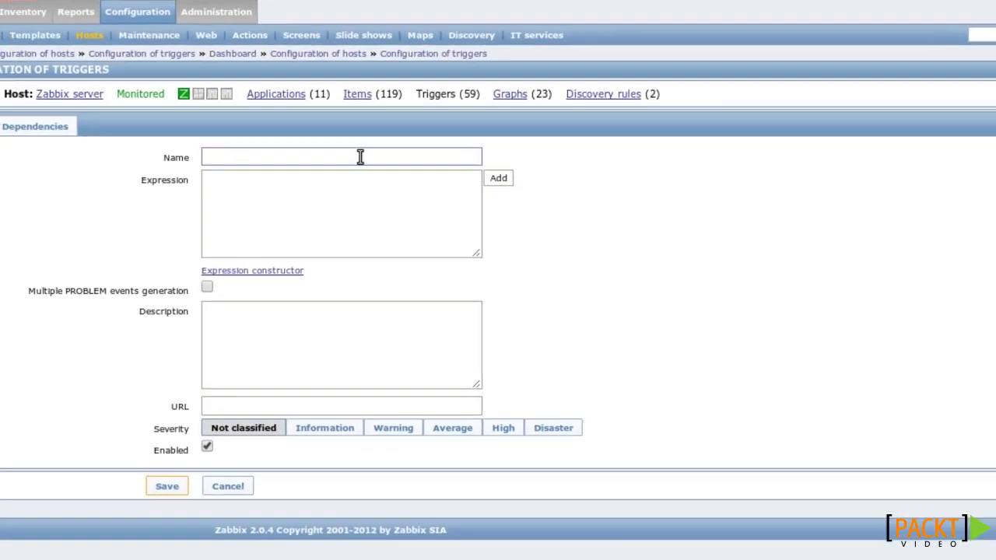
click(360, 156)
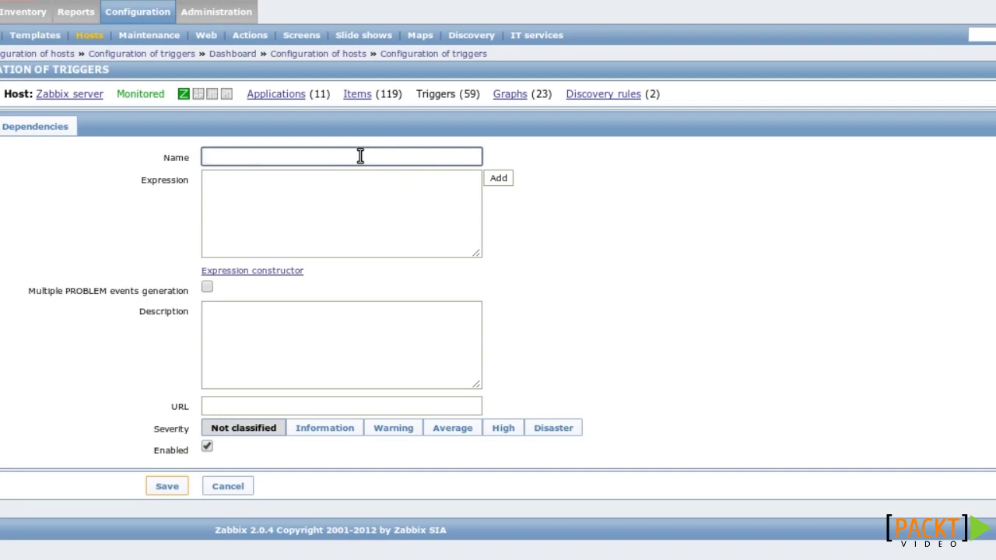
text(File /tmp/test is missing)
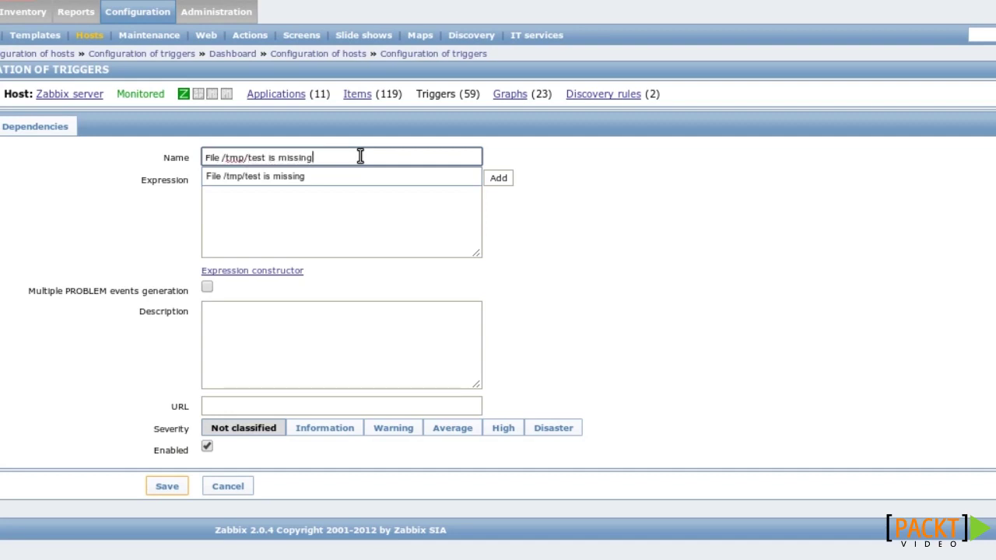
key(Escape)
Start adding a trigger expression condition and select the item "Presence of /tmp/test" from the Zabbix servers group
click(385, 229)
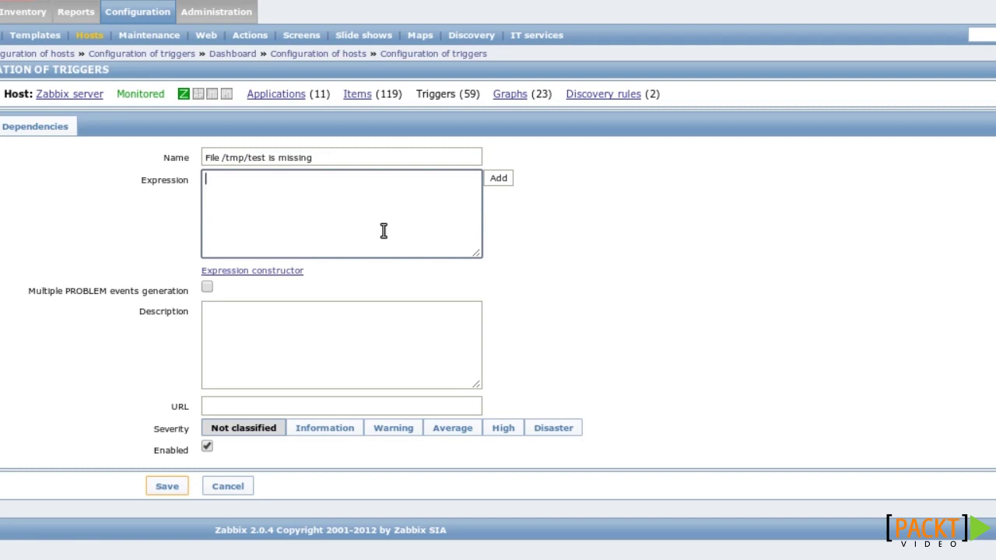
click(498, 183)
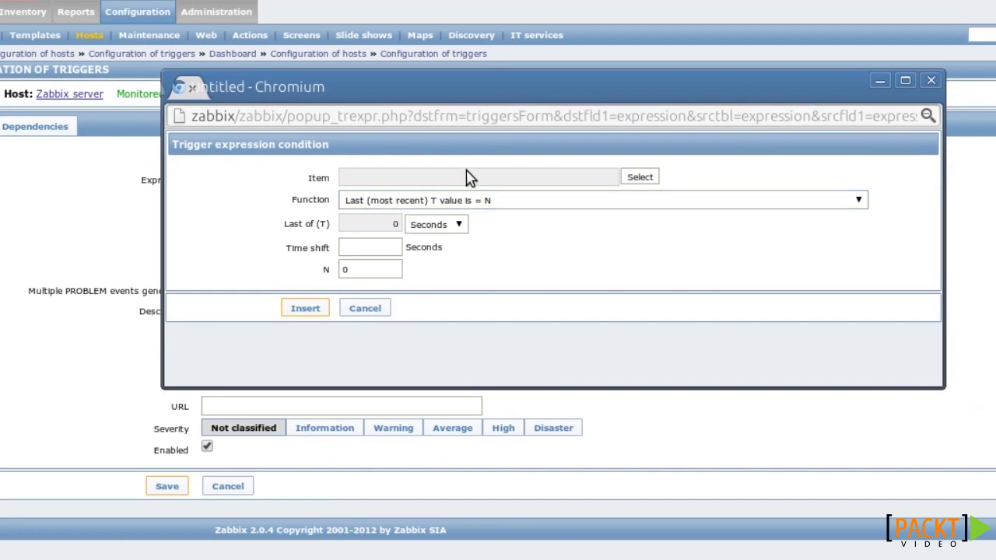
click(638, 177)
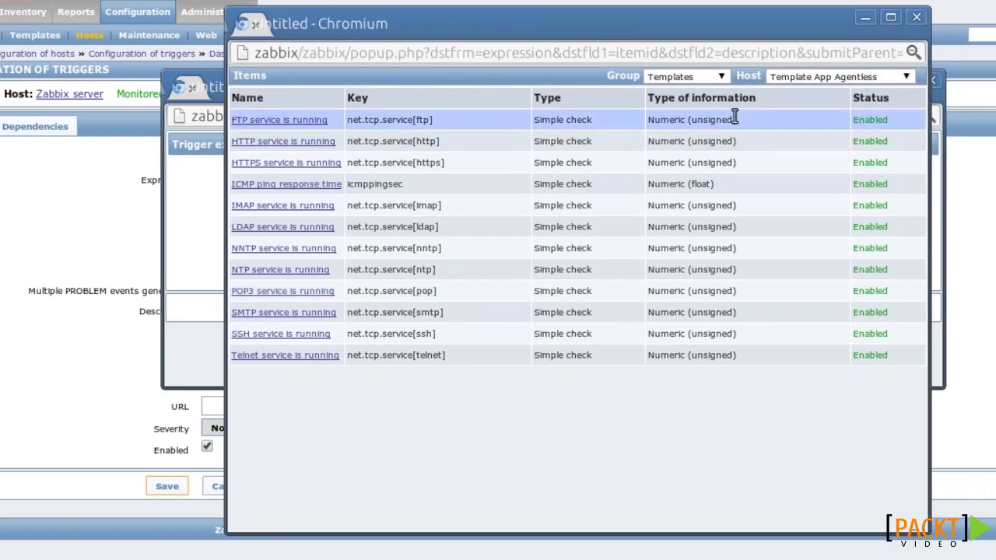
click(720, 77)
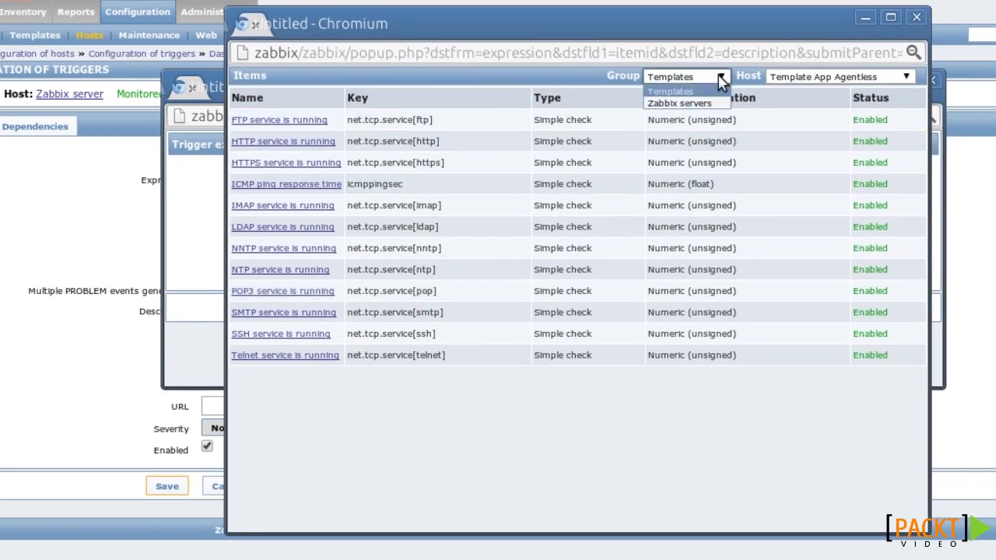
click(712, 103)
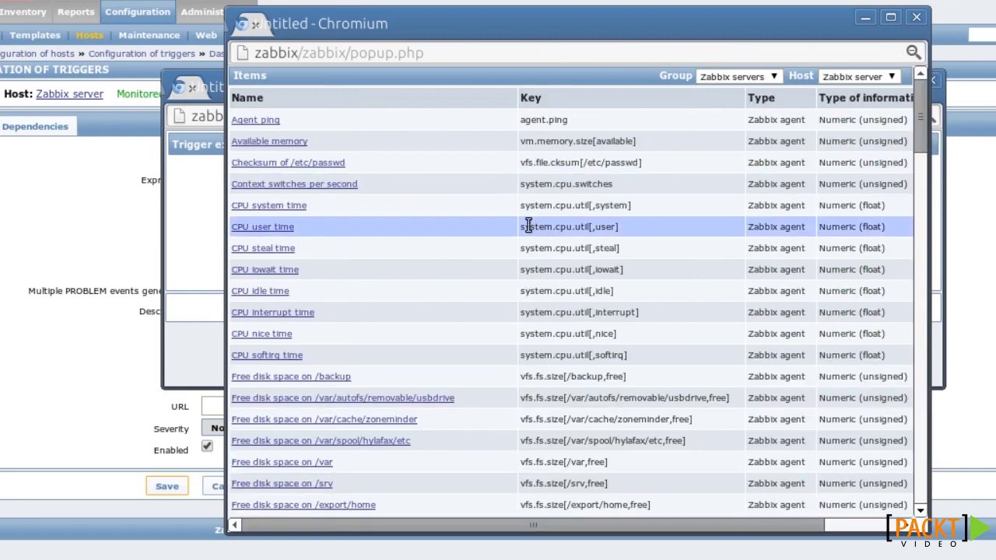
scroll(460, 238, down, 15)
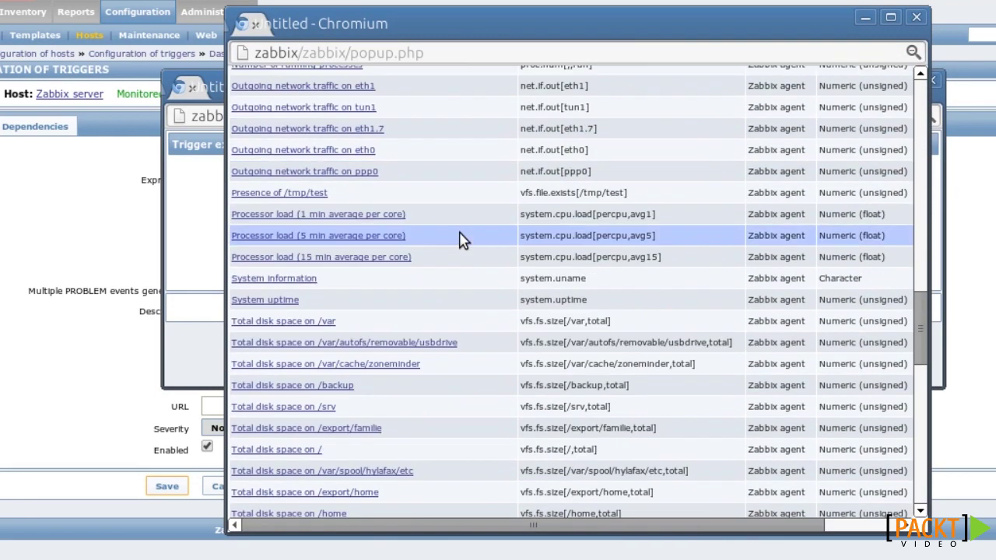
click(302, 195)
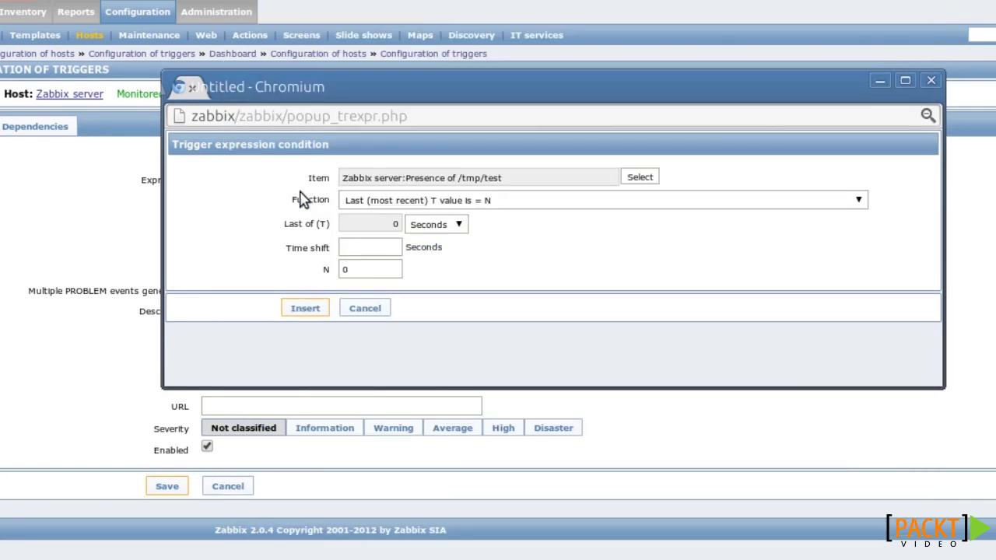
Insert the condition using the function "Last (most recent) T value is = N" with N set to 0
click(858, 201)
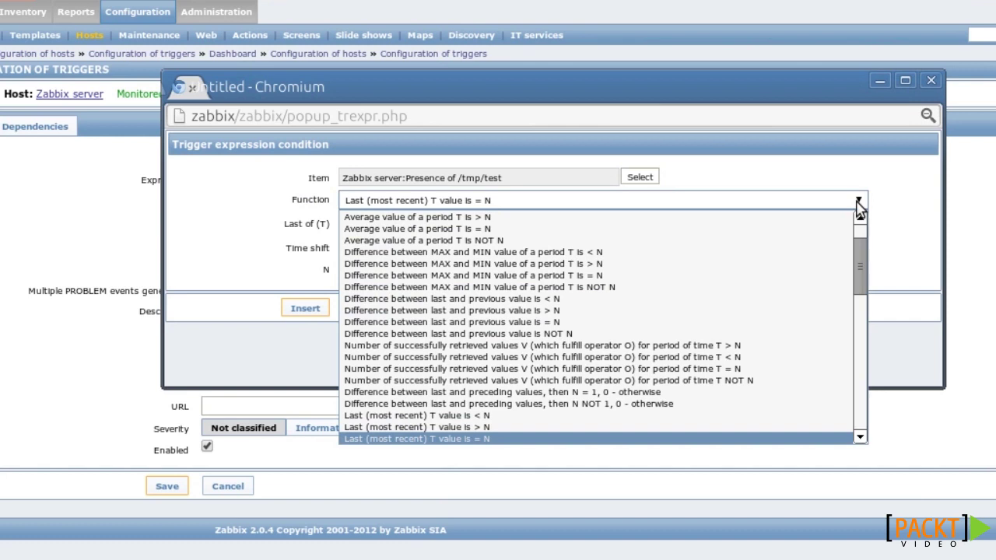
click(859, 203)
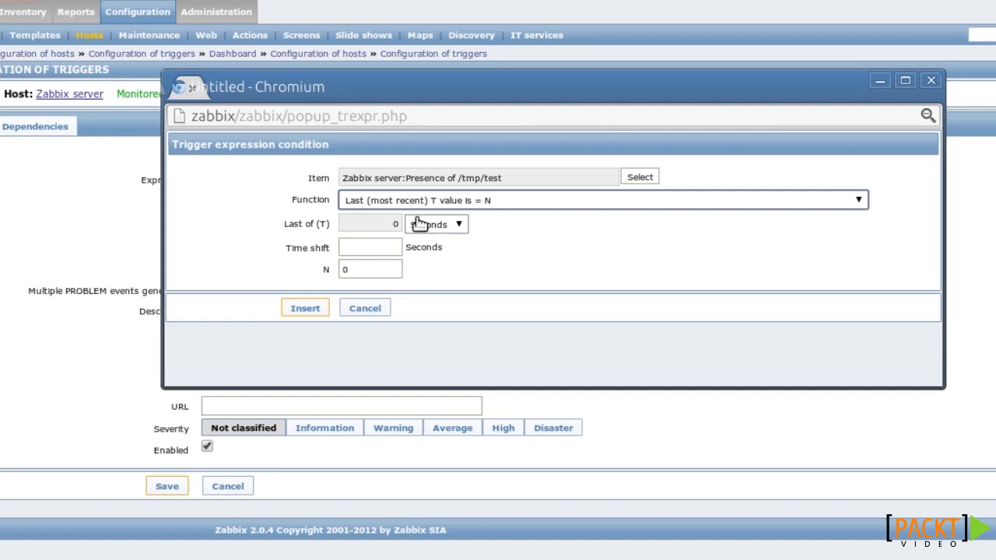
click(393, 270)
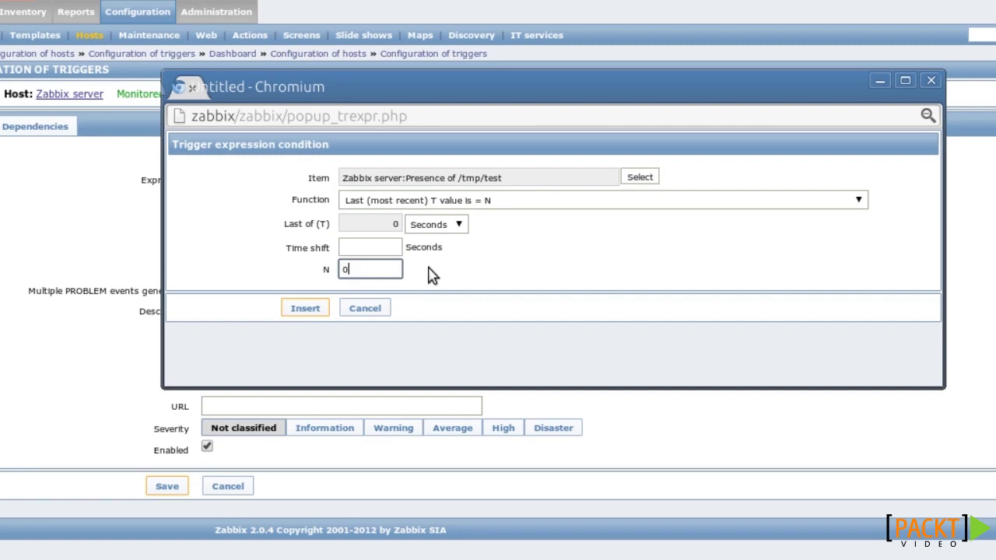
click(294, 307)
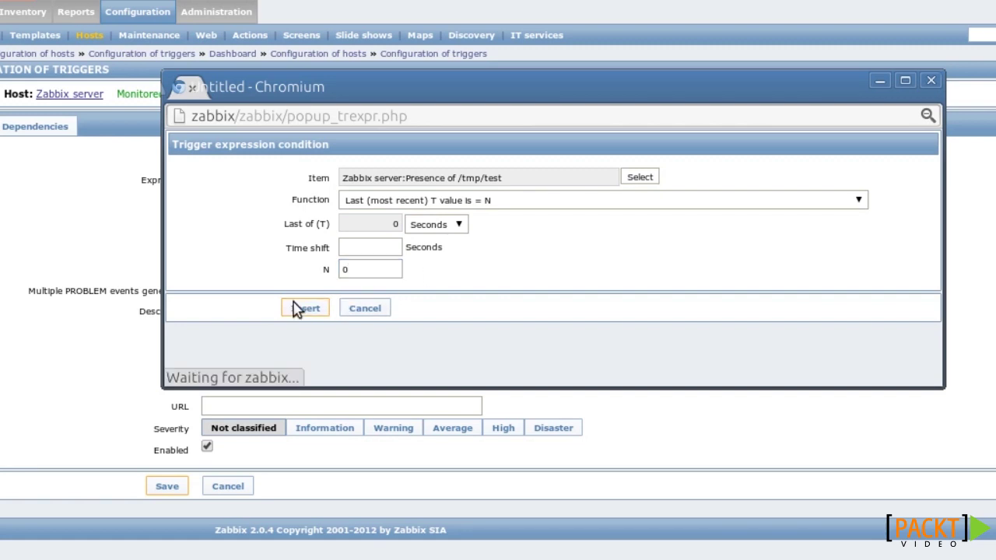
click(416, 245)
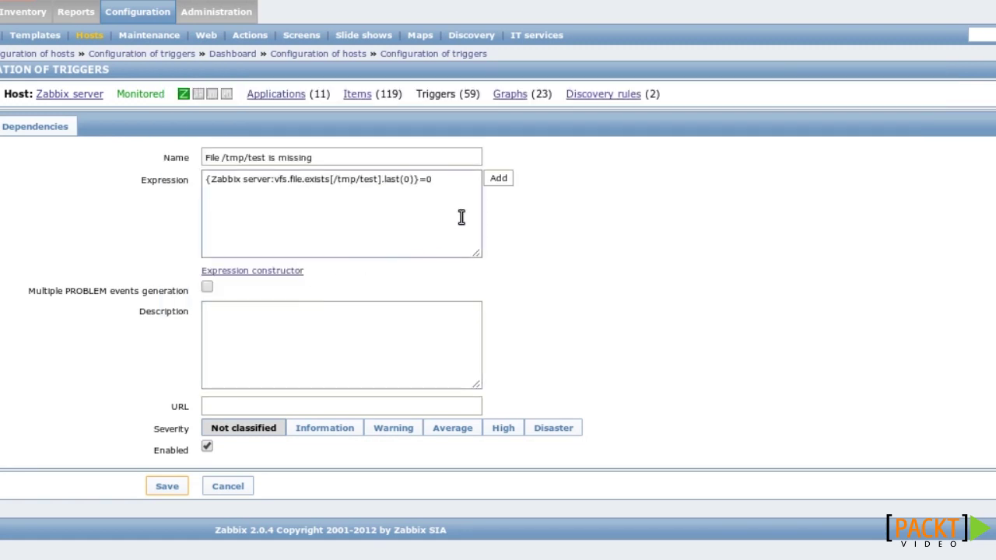
Set the trigger's severity to Warning and save the trigger
click(403, 351)
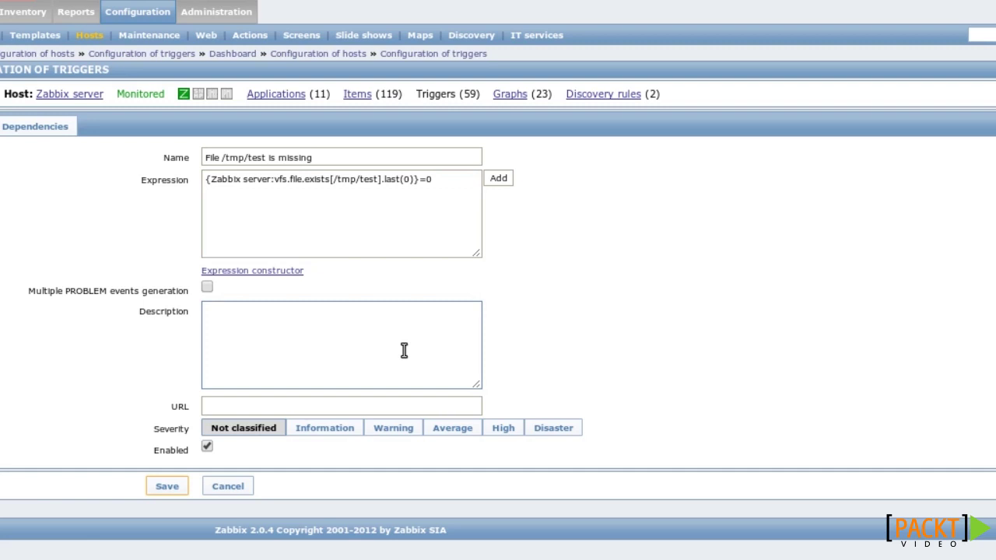
click(391, 438)
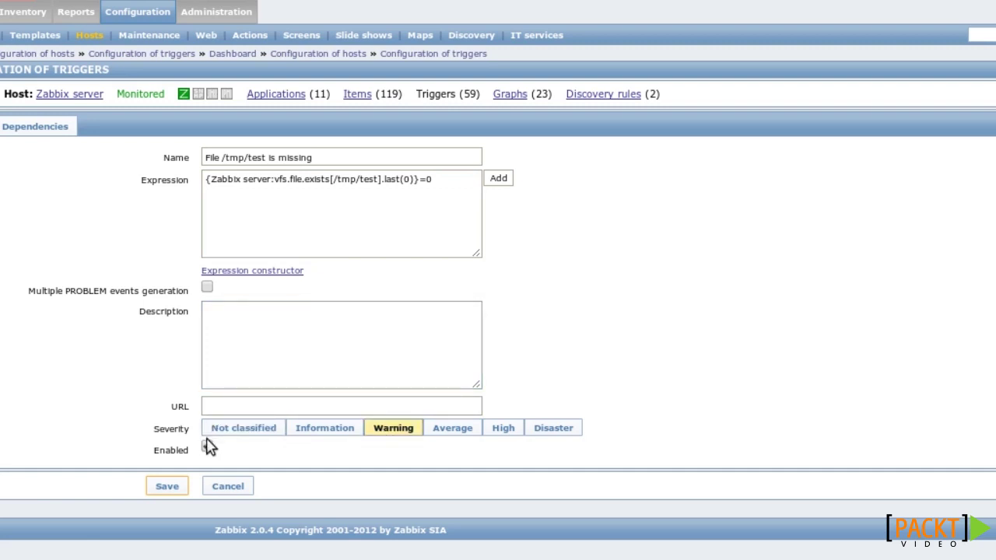
click(167, 487)
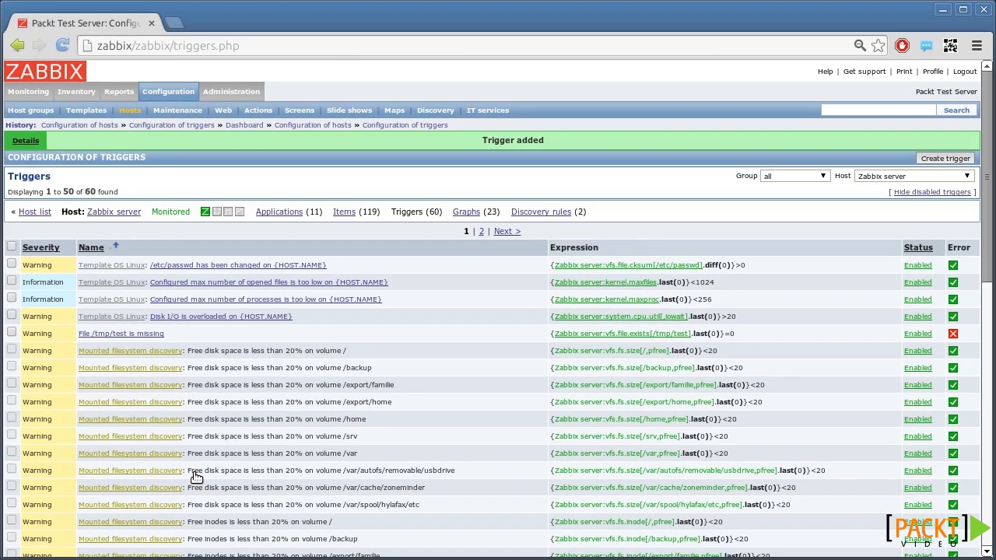
Check the new trigger's error indicator, and look for its issue under Last 20 issues on the monitoring dashboard
mouse_move(957, 341)
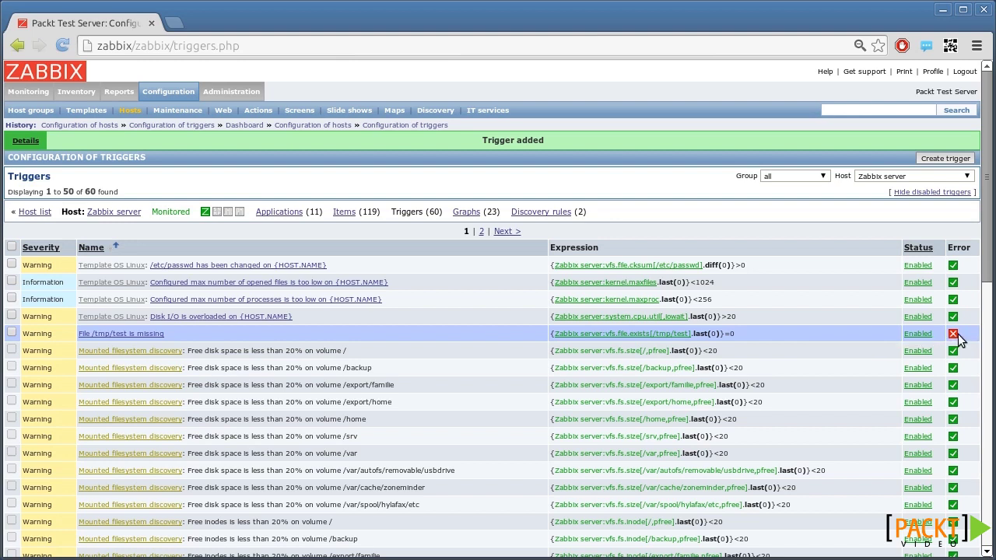
mouse_move(28, 92)
click(25, 111)
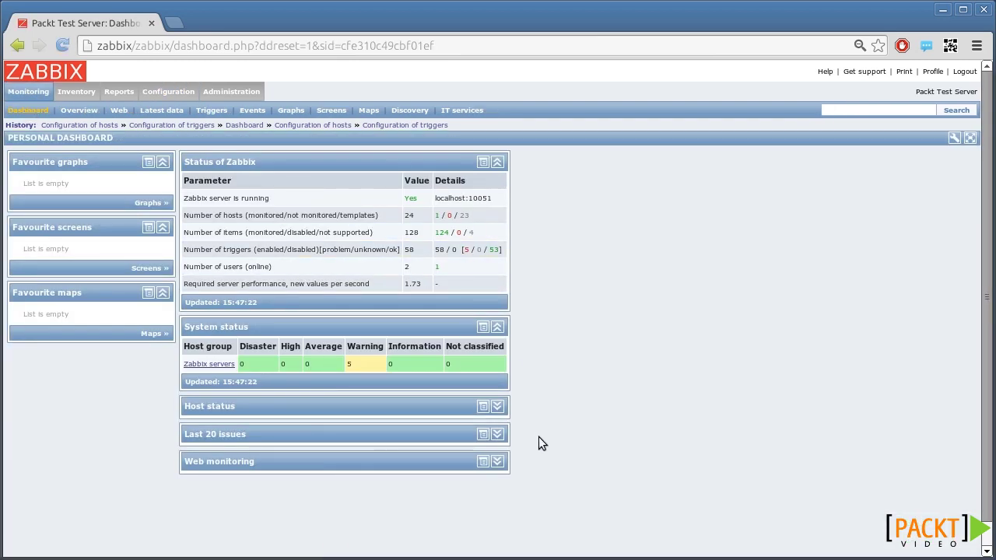
click(497, 434)
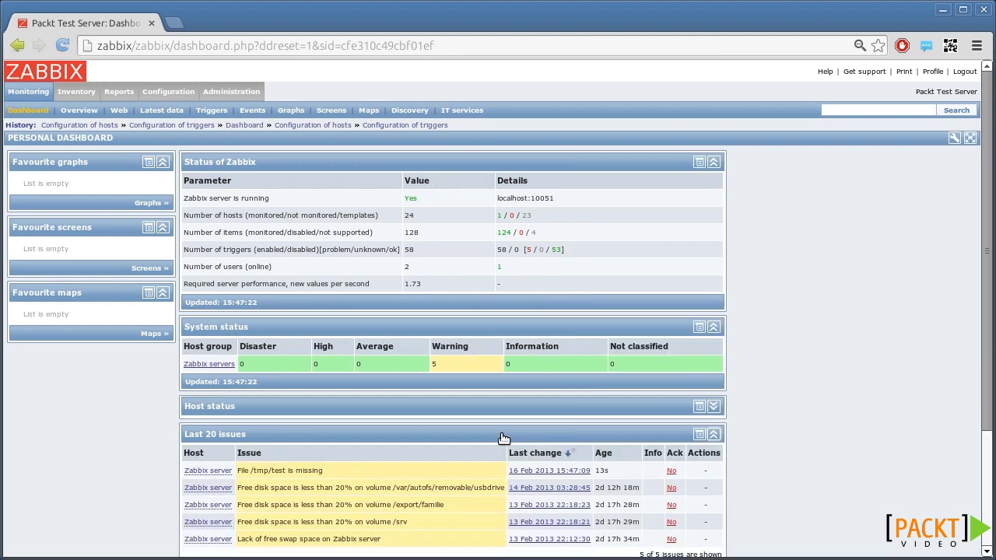
mouse_move(266, 477)
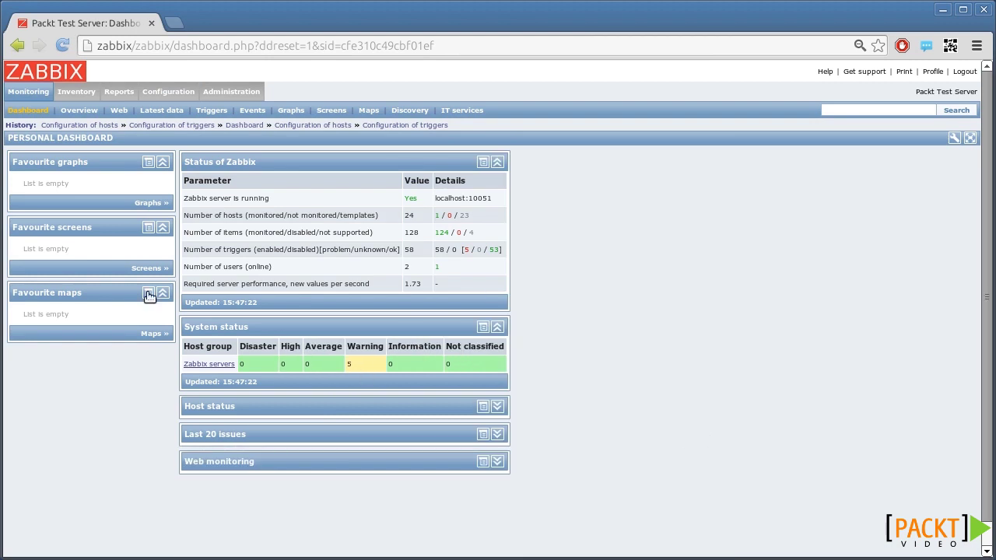
Examine the /tmp/test trigger's status in the monitoring overview and the event history, ending on the overview
click(84, 114)
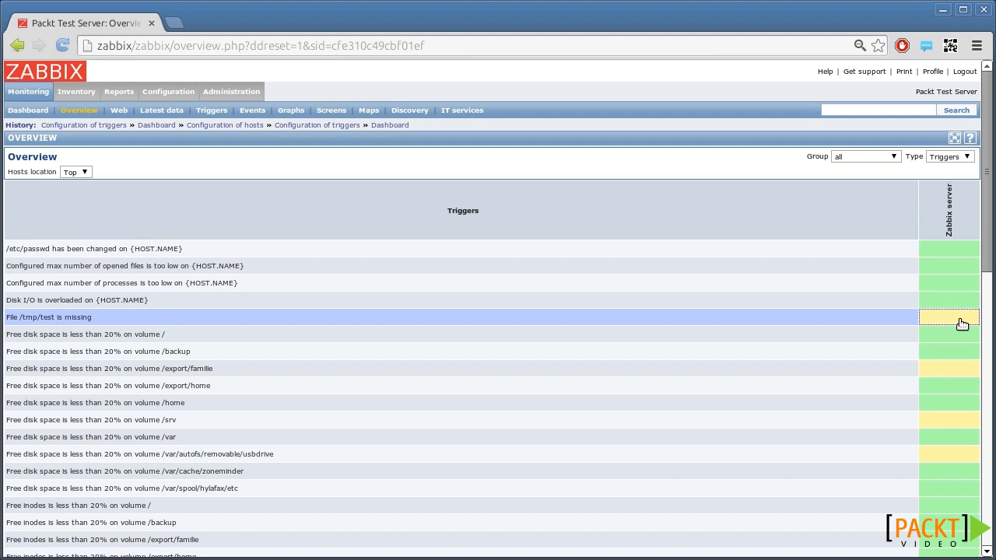
click(253, 112)
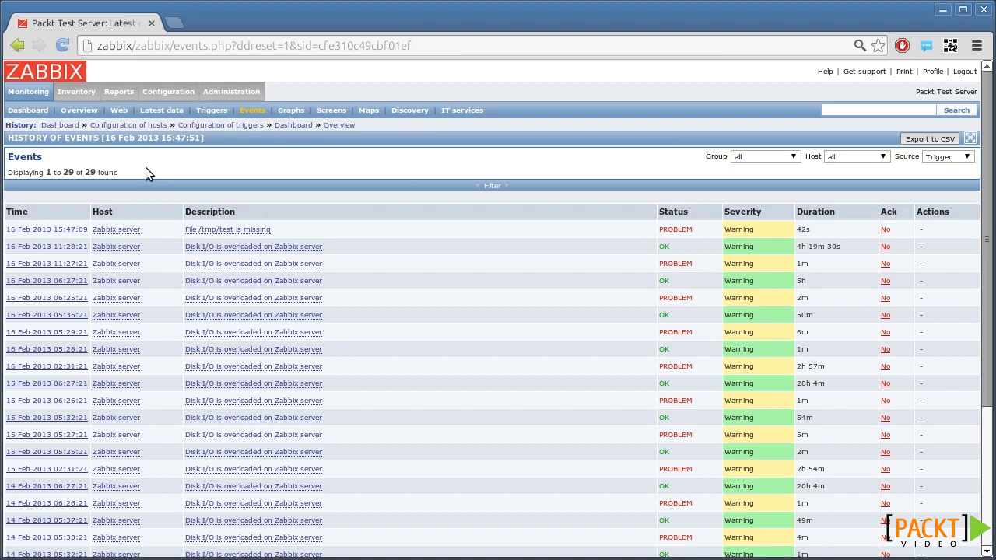
click(80, 112)
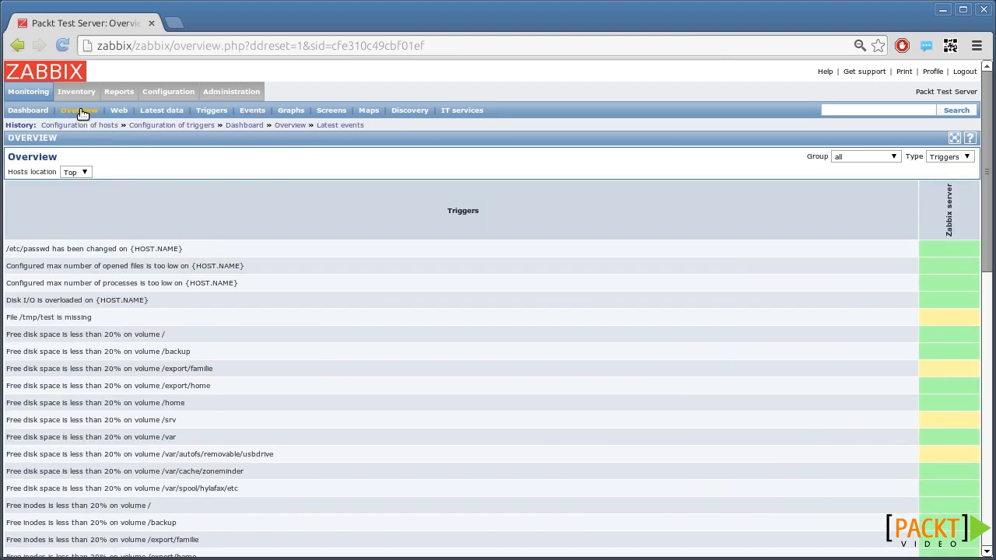
Switch to a terminal, create the test file with "touch /tmp/test", and return to the trigger overview in the browser
key(ctrl+alt+t)
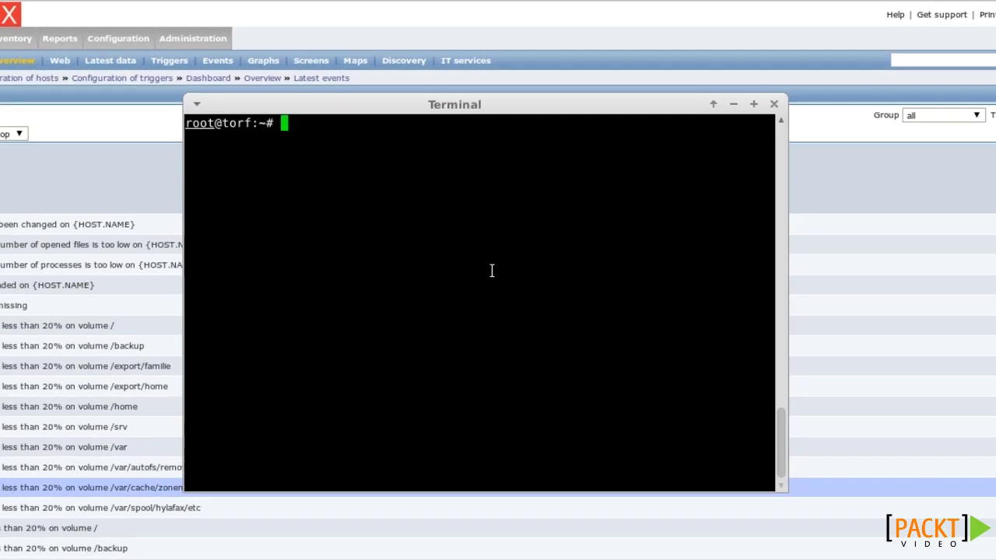
text(touch /tmp/test)
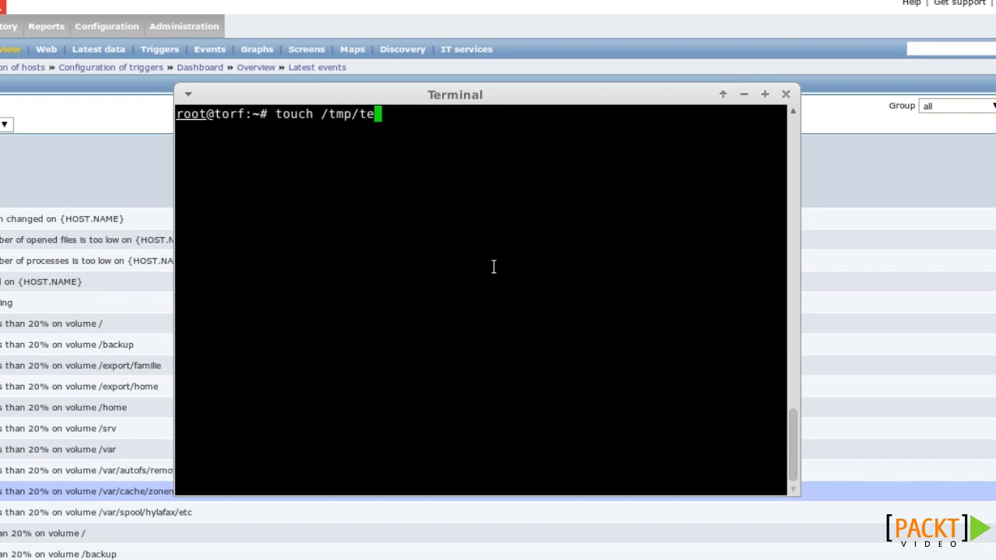
key(Return)
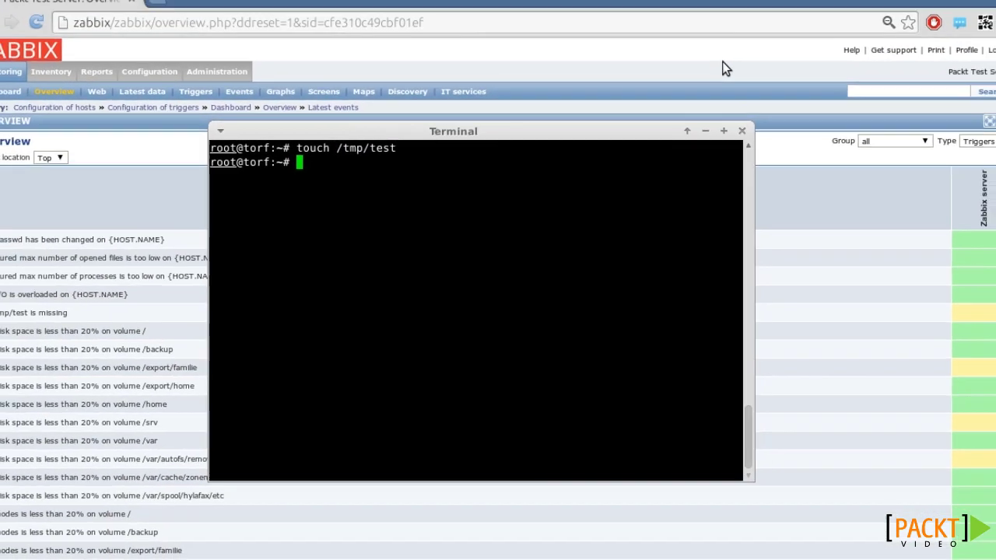
click(766, 32)
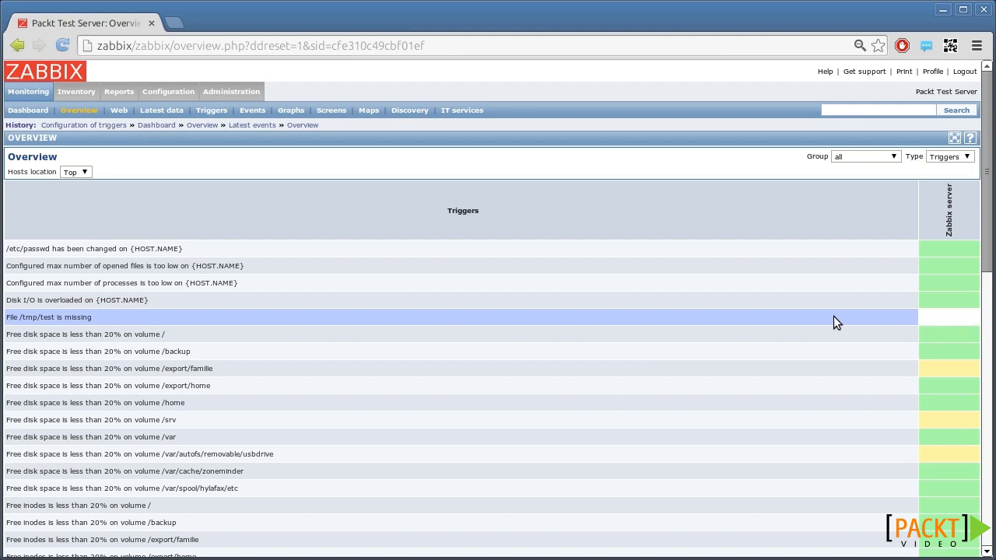
Switch back to the terminal, delete the test file with "rm /tmp/test", and return to the browser's trigger overview
key(alt+Tab)
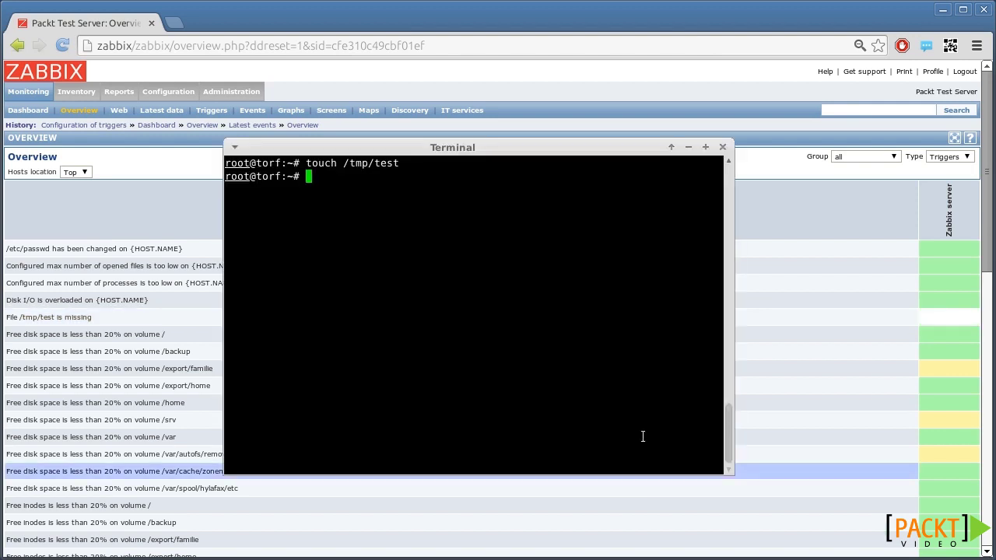
text(rm /tmp/test)
key(Return)
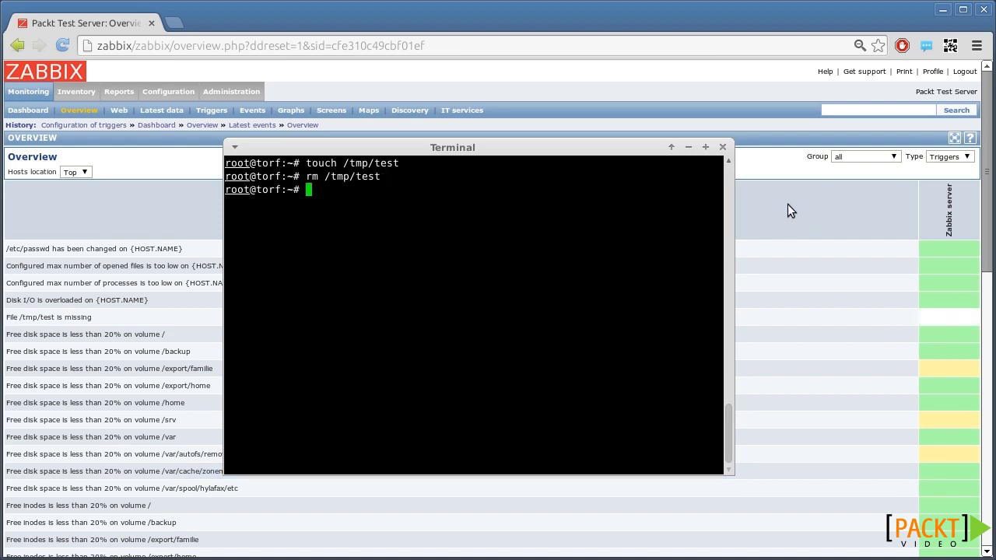
click(760, 161)
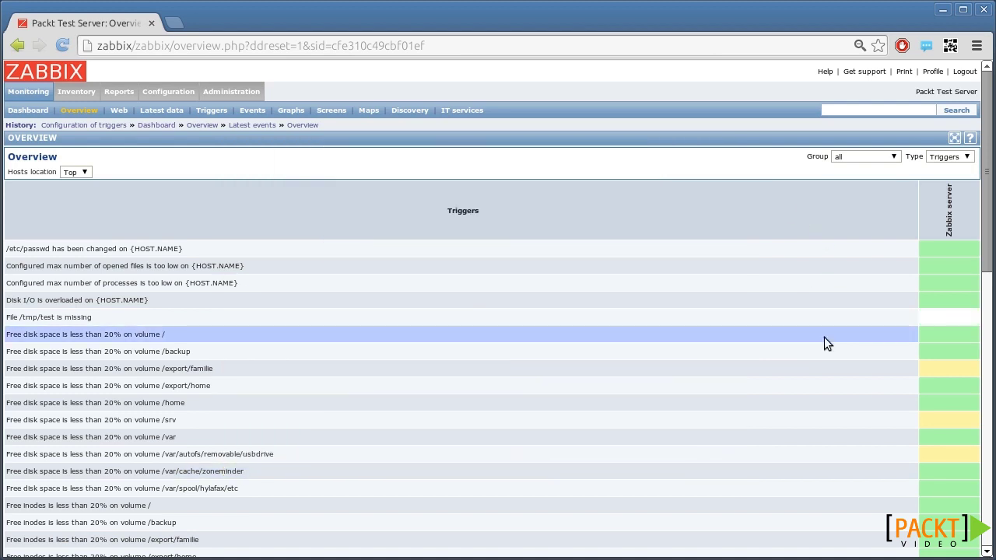